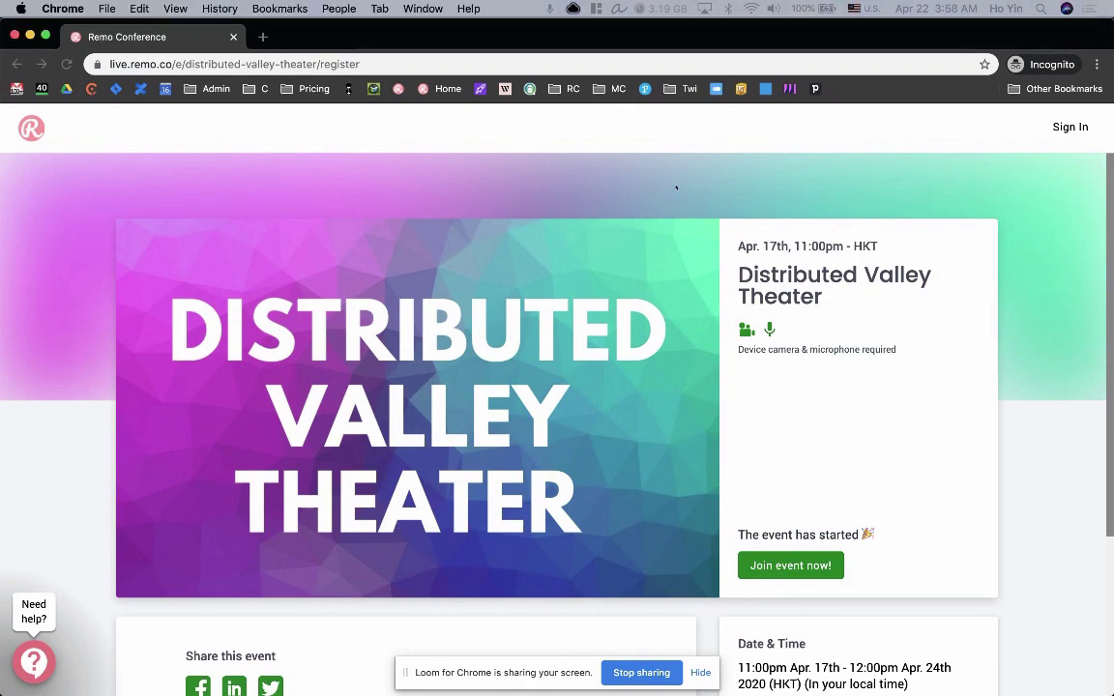
# - Load the pasted remo.co Distributed Valley Remote Startup Expo 2020 page in a new tab
pyautogui.press('super+t')
pyautogui.write('https://remo.co/distributed-valley-remote-startup-expo')
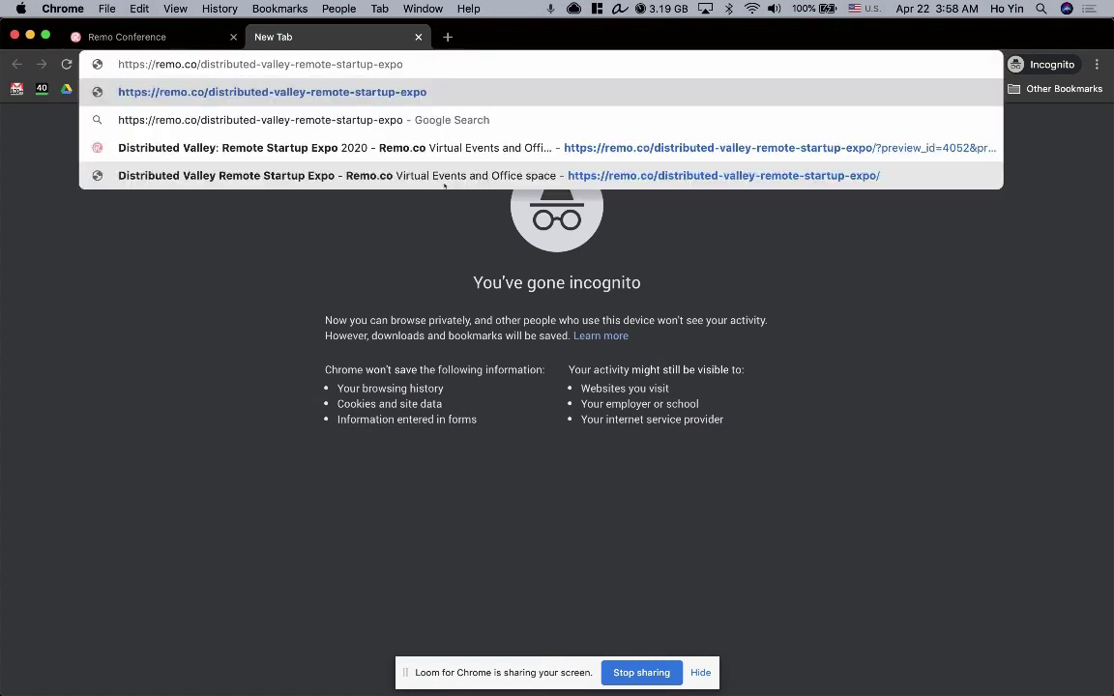
pyautogui.press('Return')
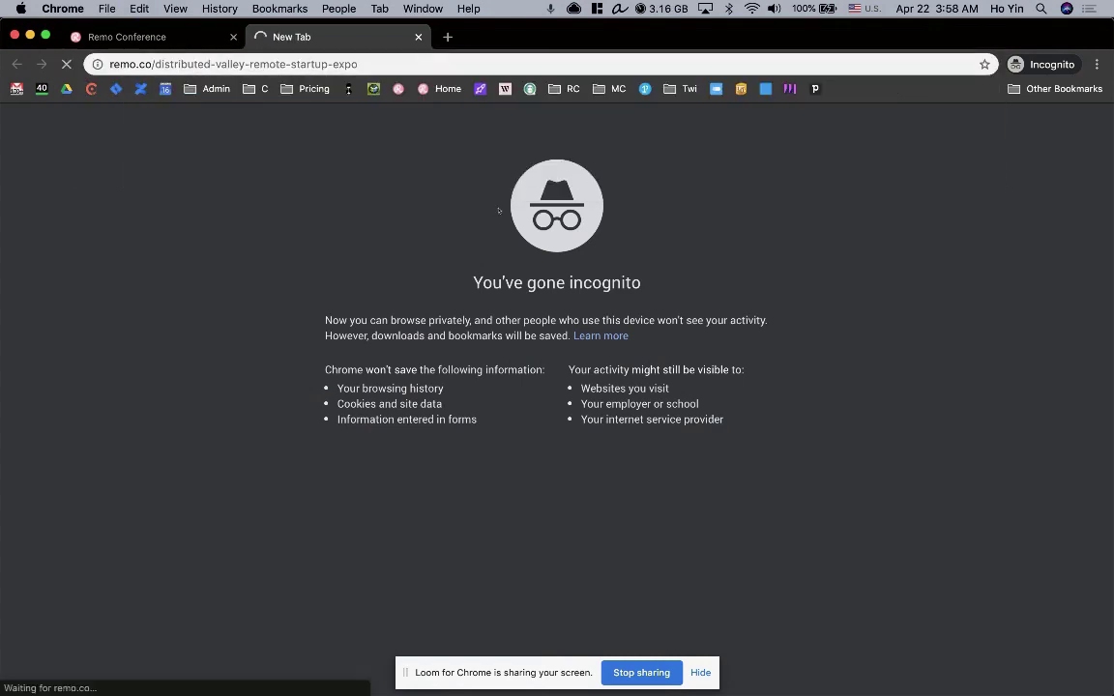
pyautogui.click(710, 669)
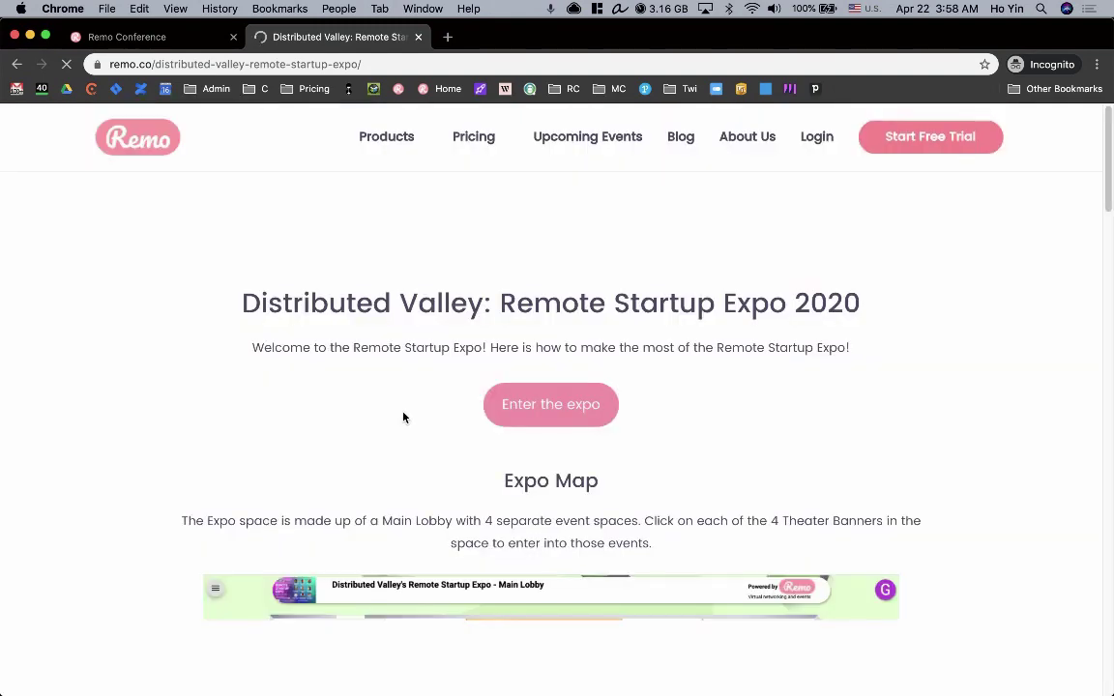
# - Scroll down through the Expo Map and the Event Agenda's theater sessions
pyautogui.scroll(-3, 575, 370)
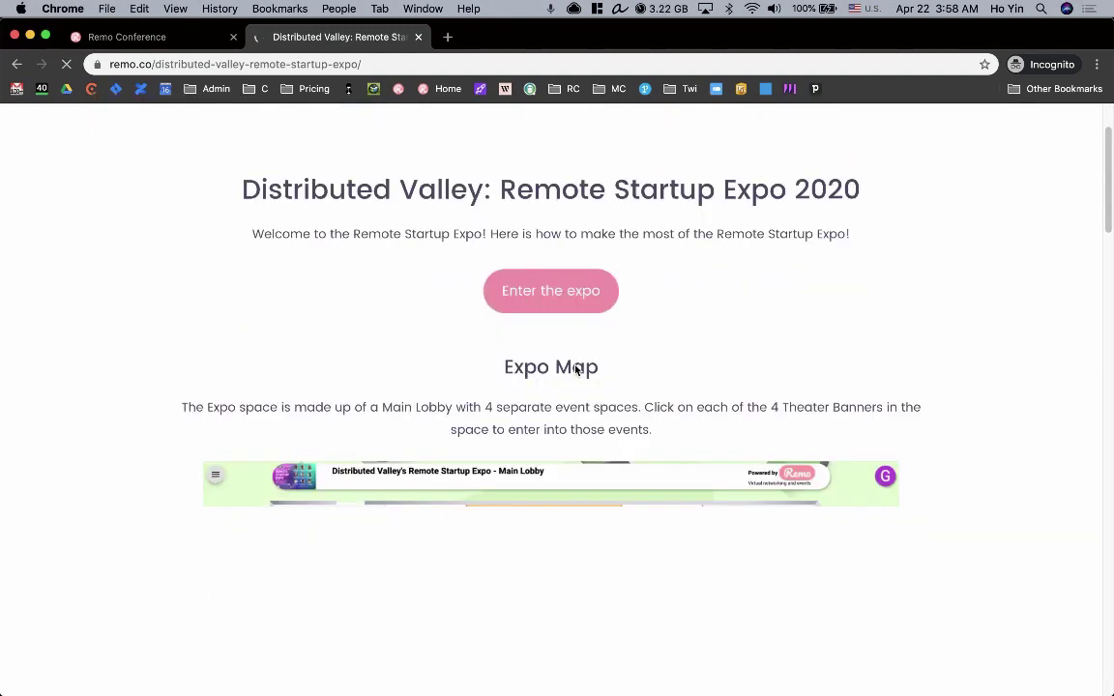
pyautogui.scroll(-4, 577, 371)
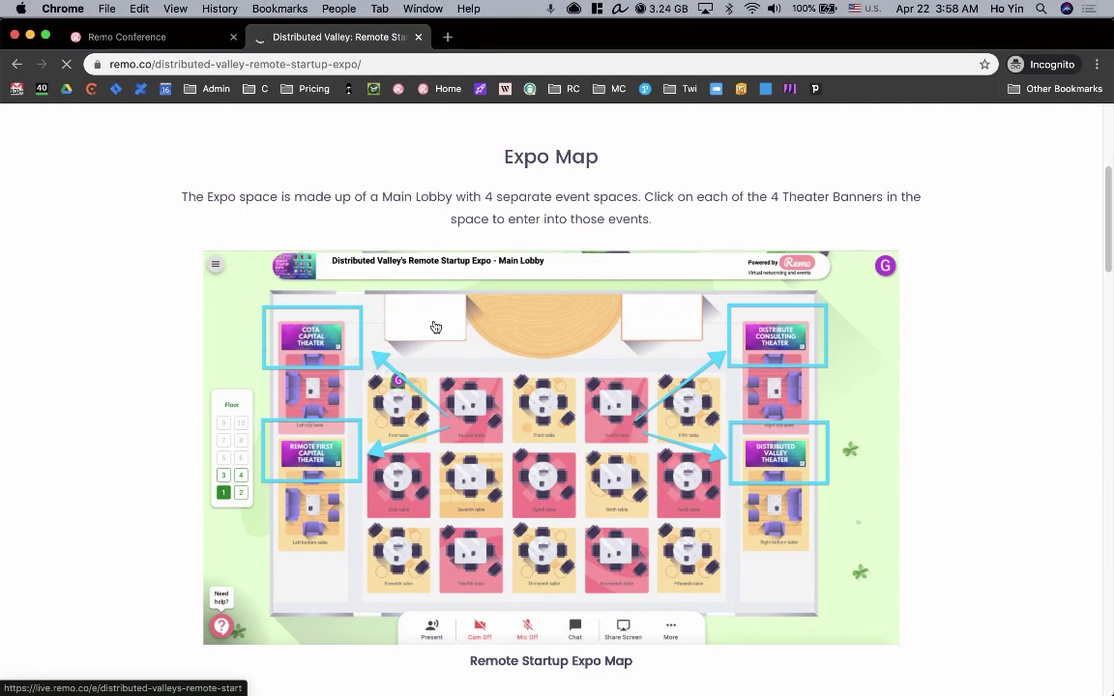
pyautogui.scroll(-1, 764, 450)
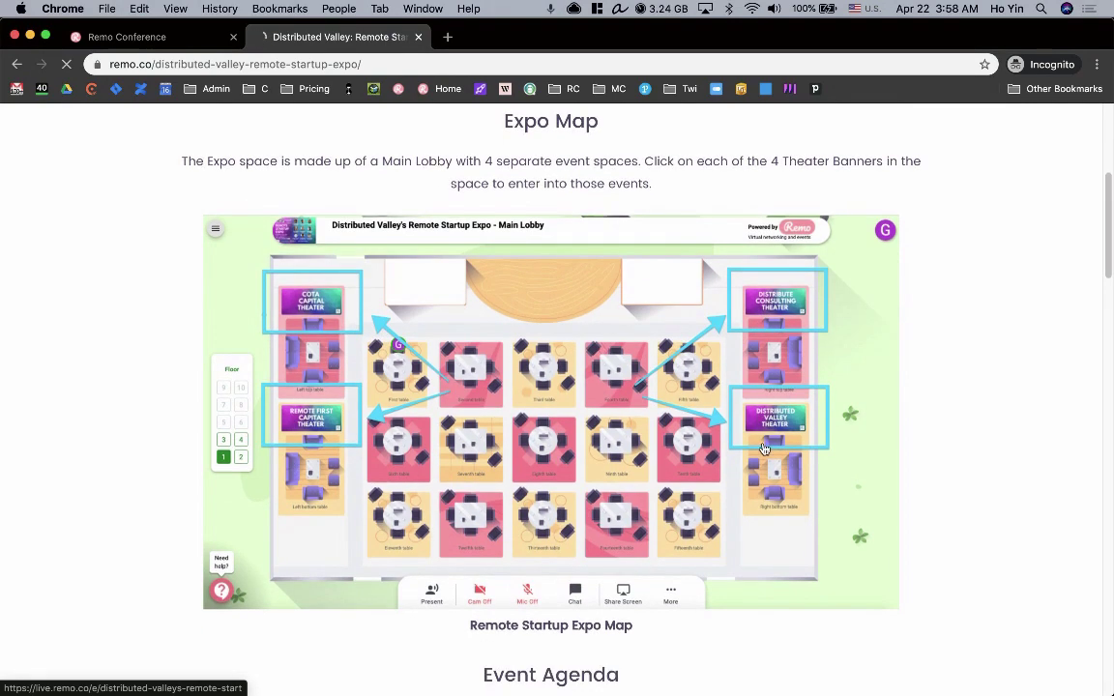
pyautogui.scroll(-6, 764, 450)
pyautogui.scroll(-2, 353, 454)
pyautogui.scroll(-2, 346, 446)
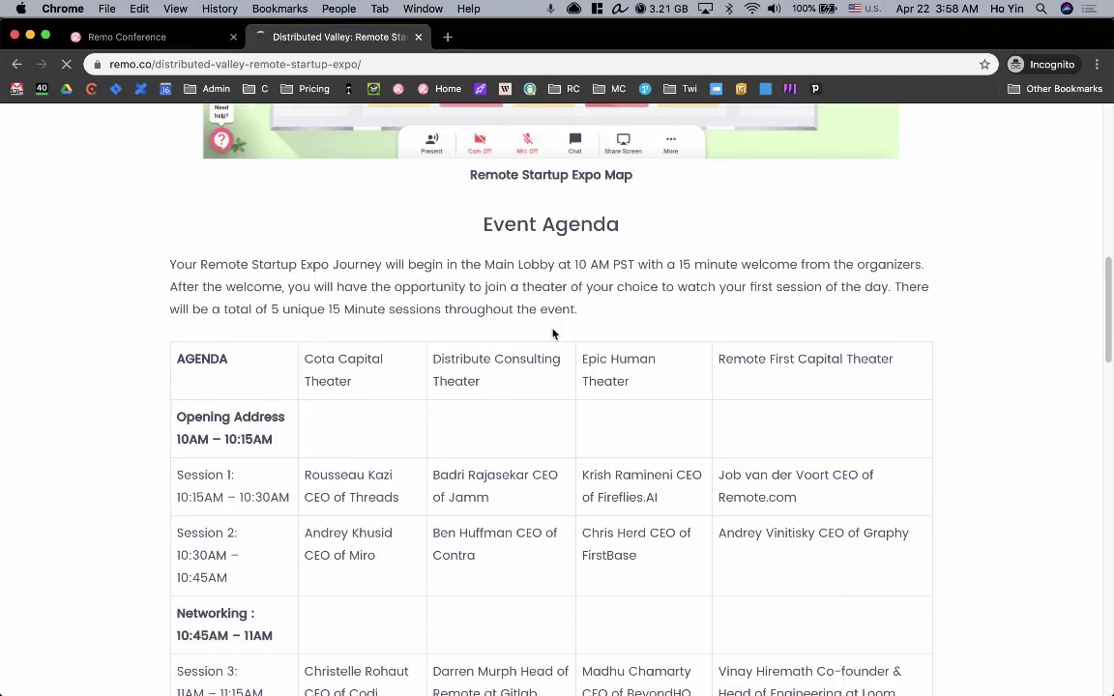
pyautogui.click(163, 37)
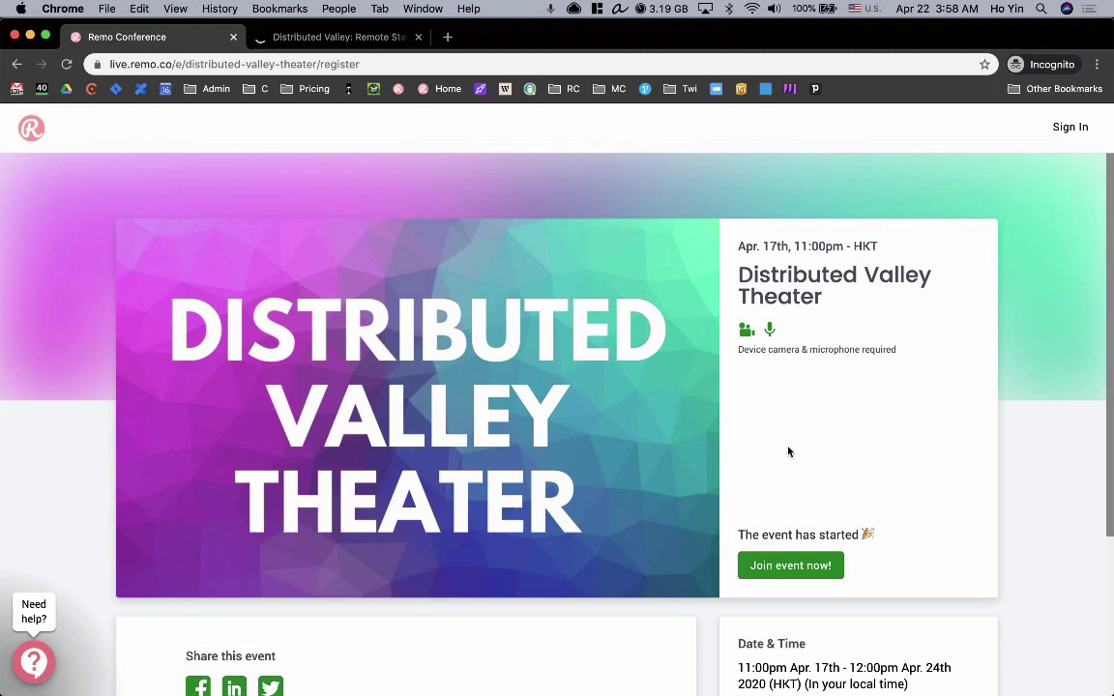
pyautogui.click(796, 576)
pyautogui.click(429, 353)
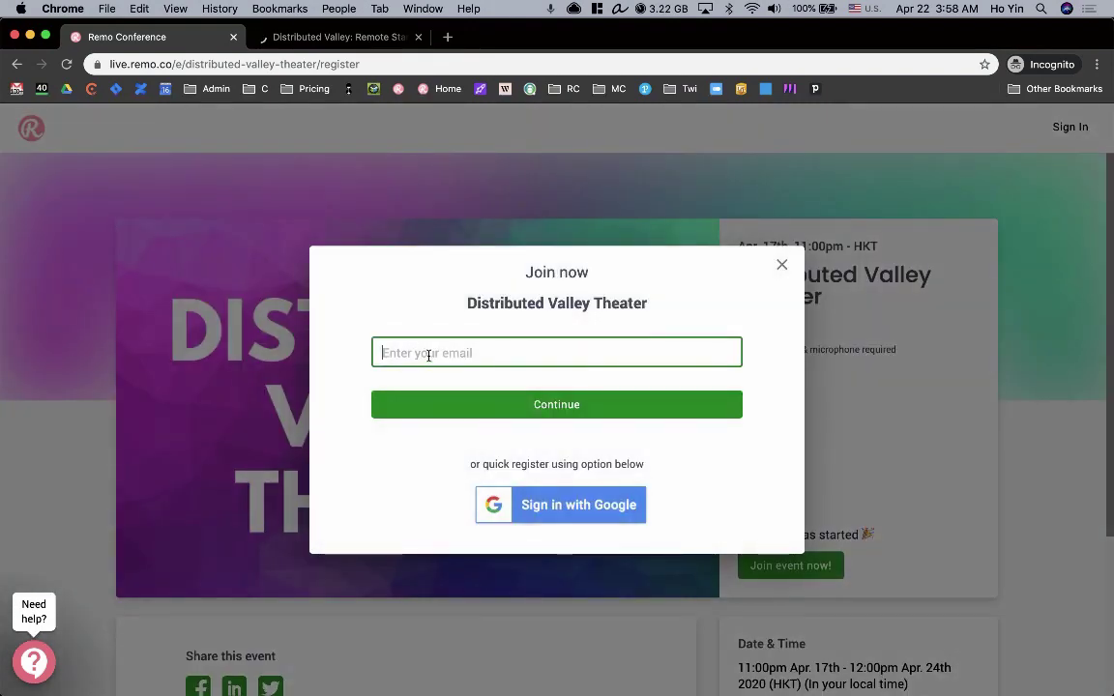
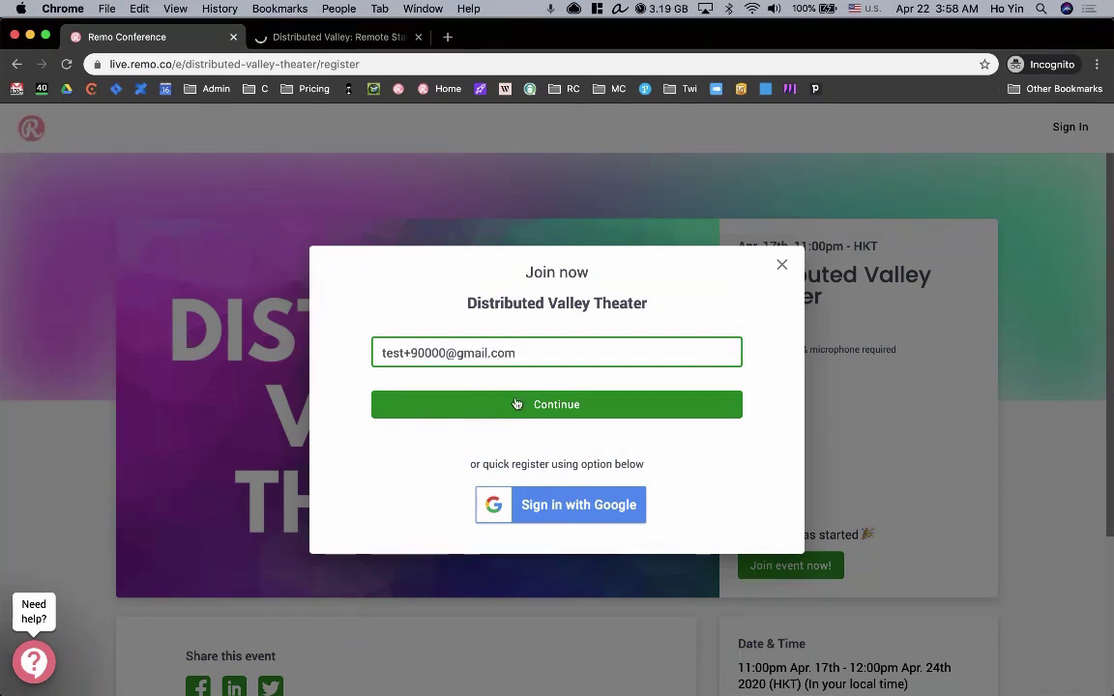
pyautogui.click(522, 406)
pyautogui.click(466, 380)
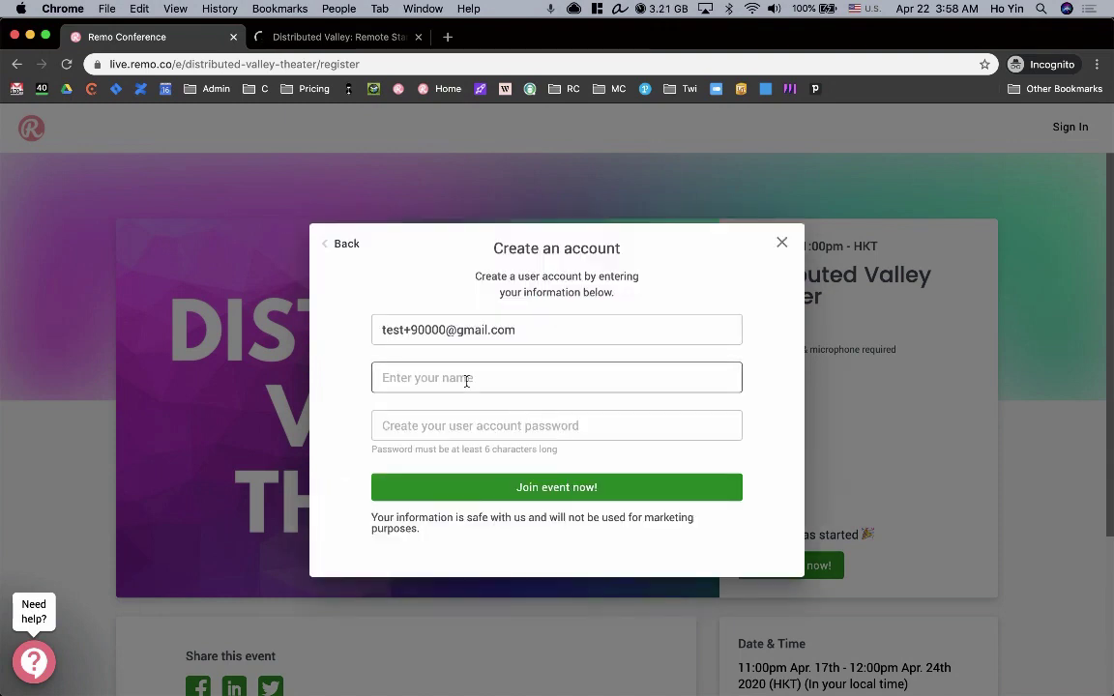
pyautogui.write('Mark')
pyautogui.press('Tab')
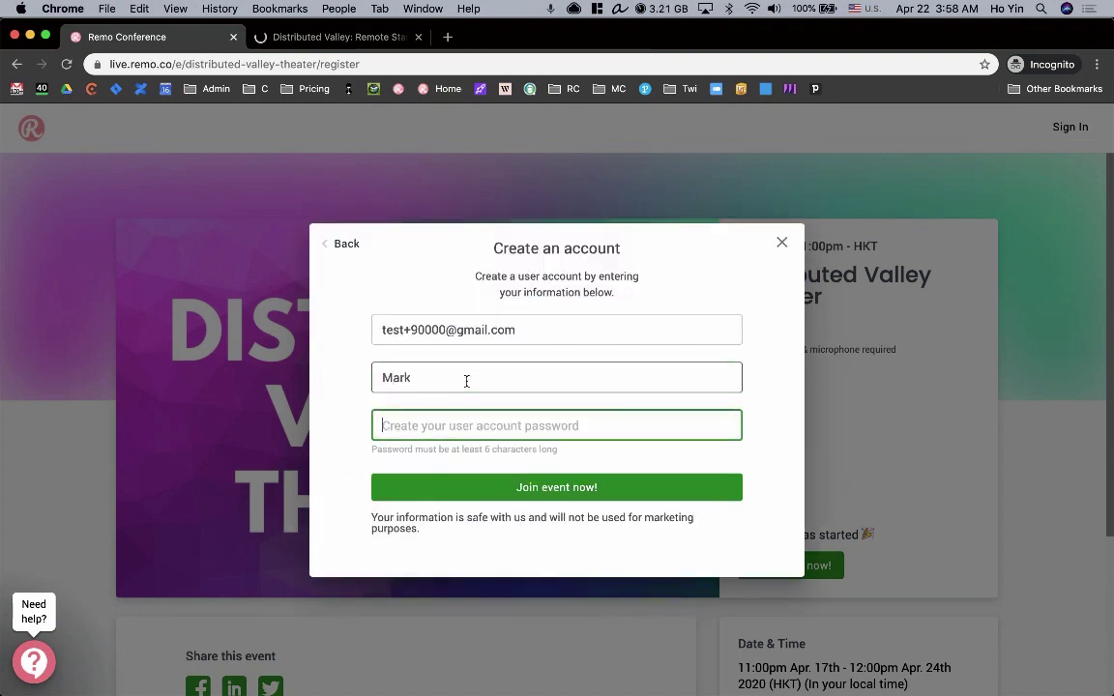
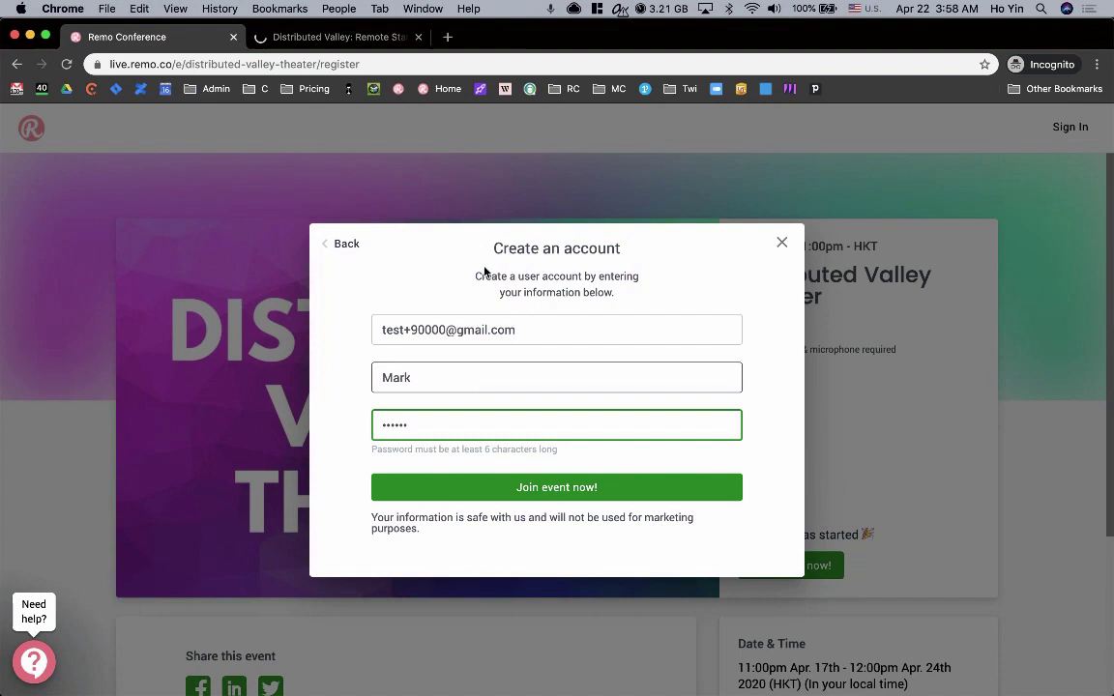
pyautogui.click(568, 499)
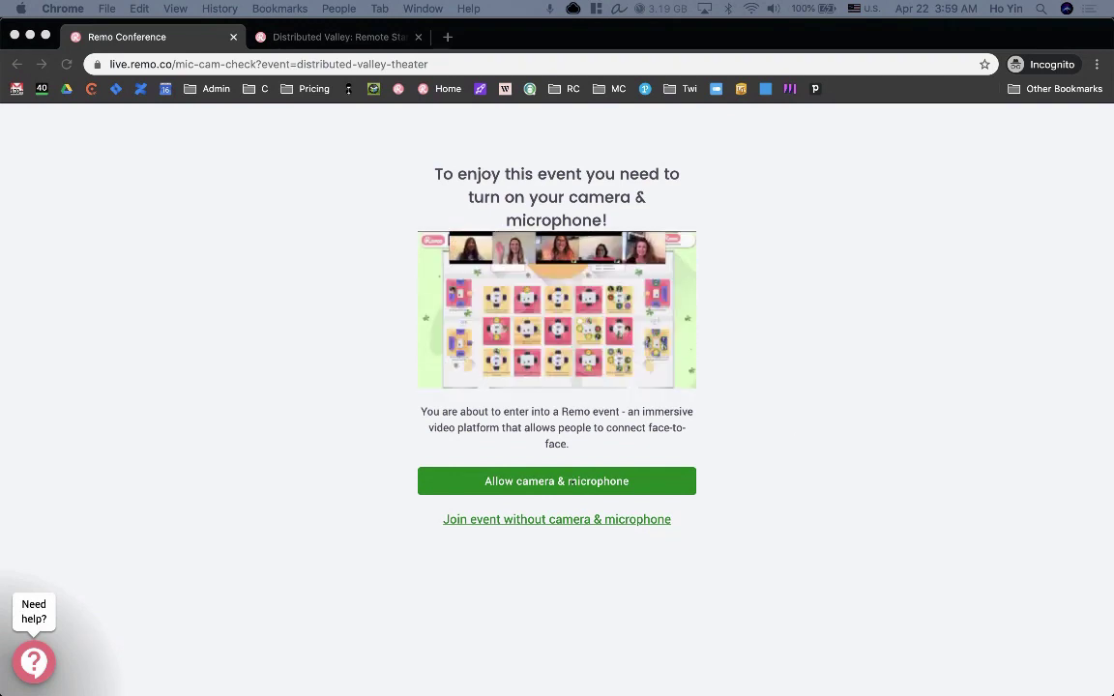
# - Allow camera and microphone, select FaceTime HD Camera, close chat, and join the Main Lobby
pyautogui.click(574, 485)
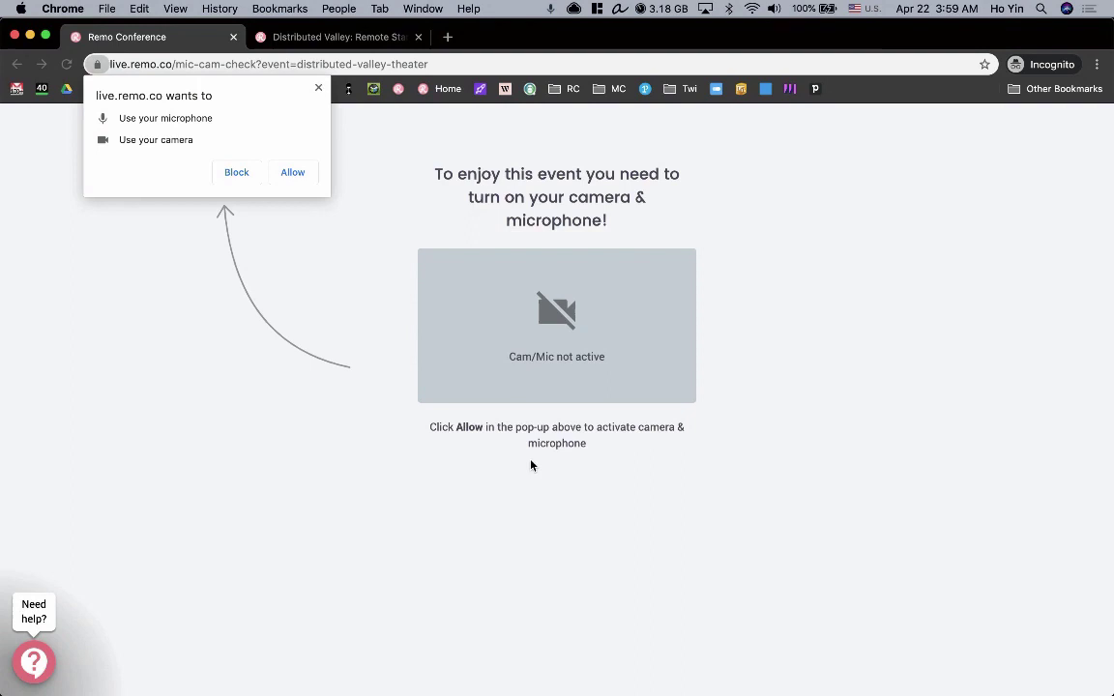
pyautogui.click(291, 171)
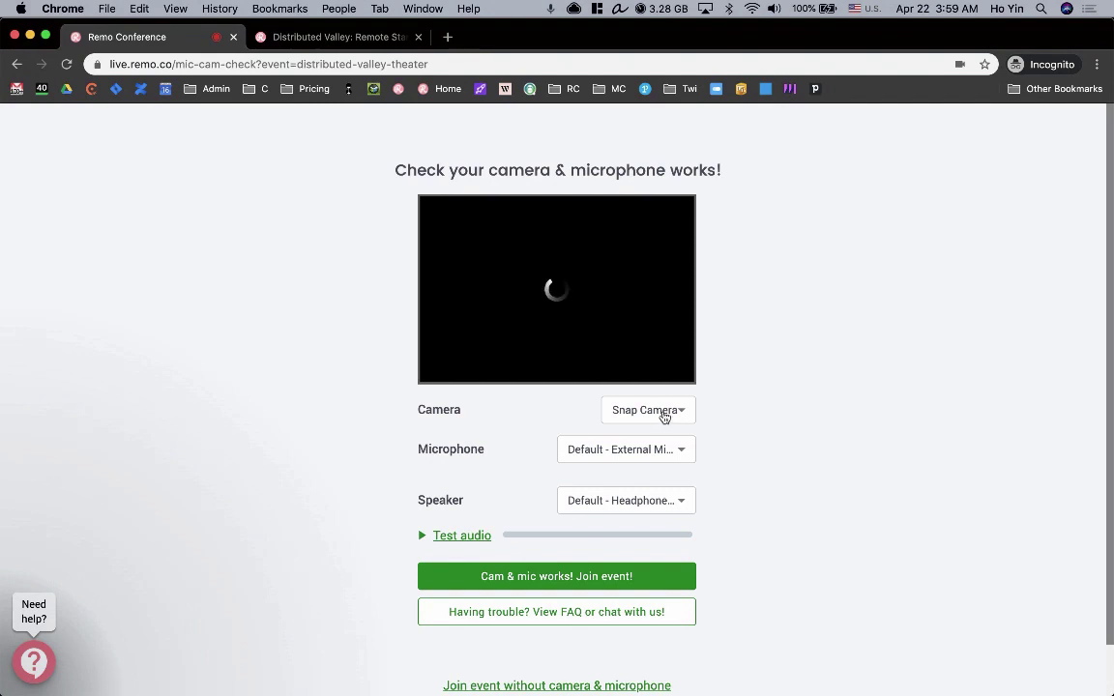
pyautogui.click(666, 412)
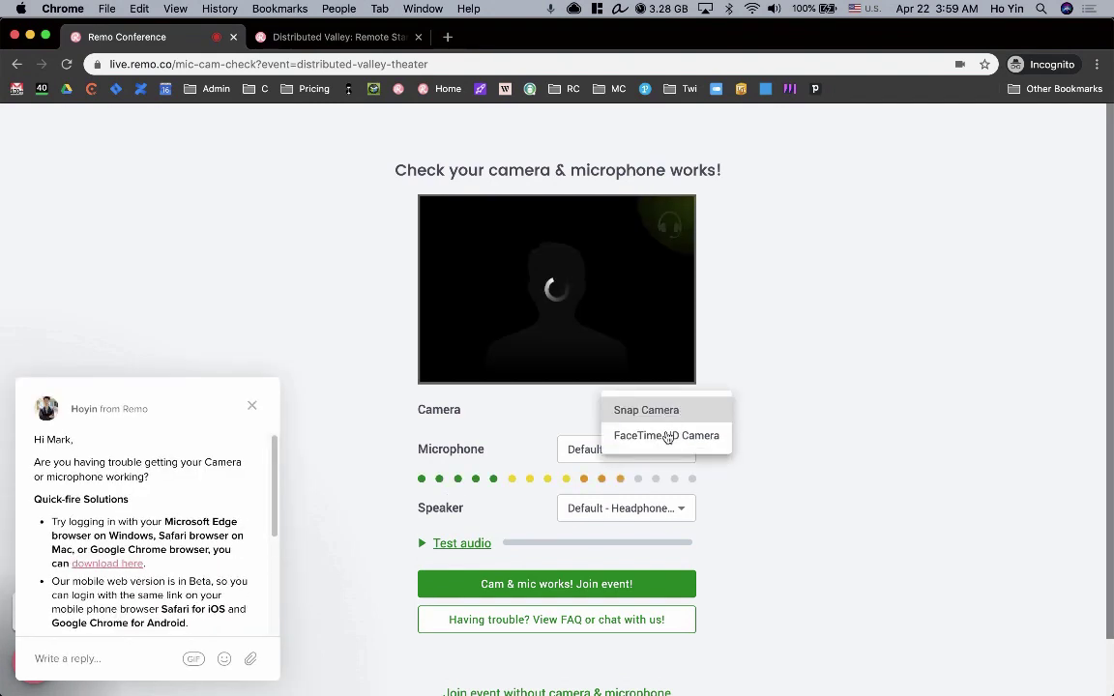
pyautogui.click(669, 437)
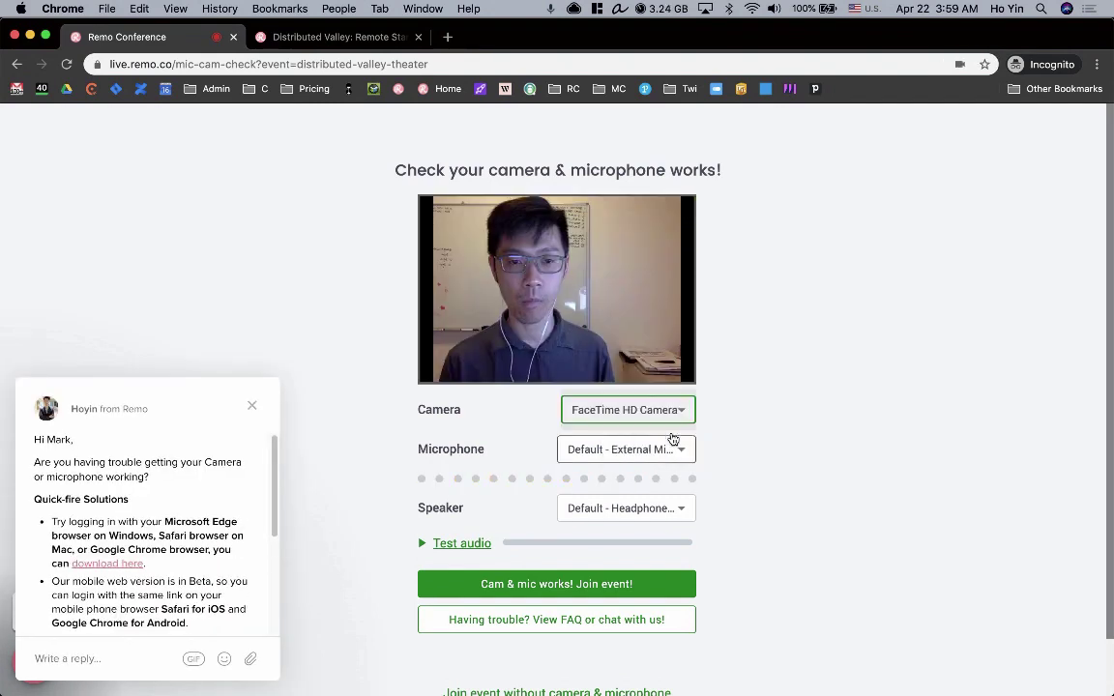
pyautogui.click(252, 405)
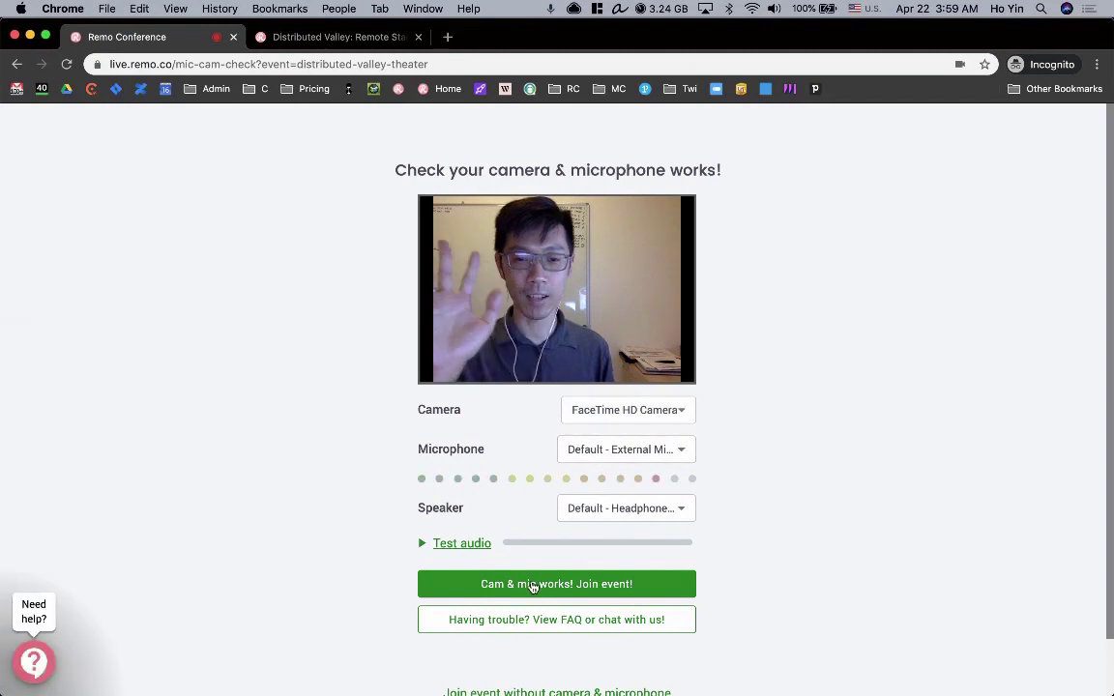
pyautogui.click(532, 585)
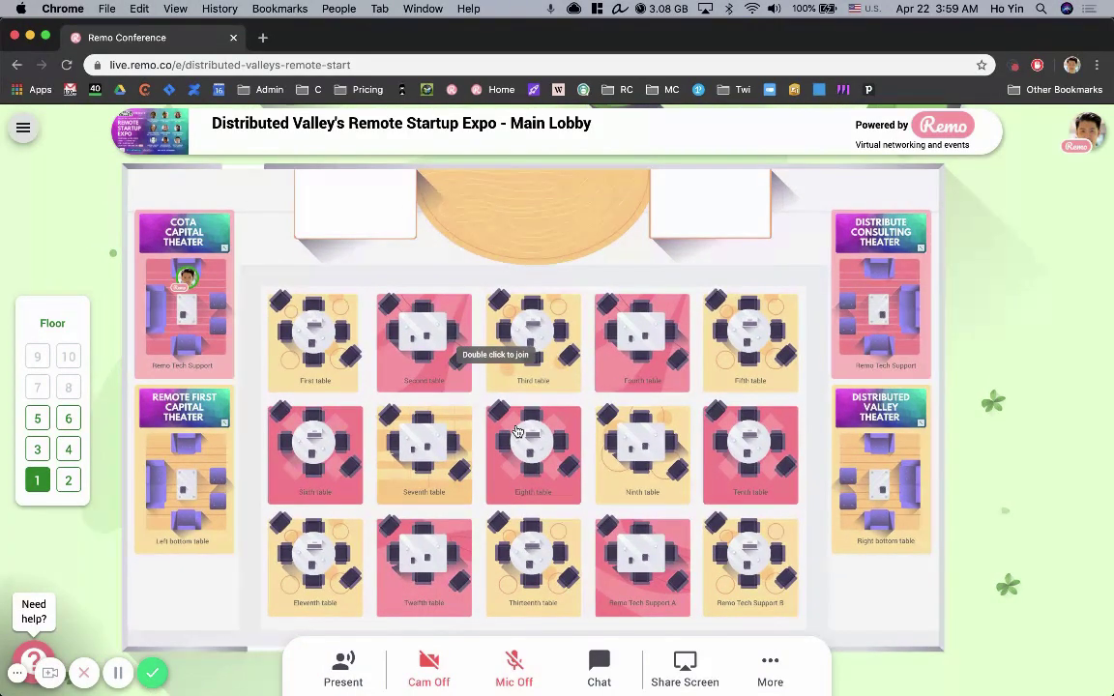
# - Sit at the Second table, move to the Third table, and toggle the webcam on then off
pyautogui.doubleClick(430, 347)
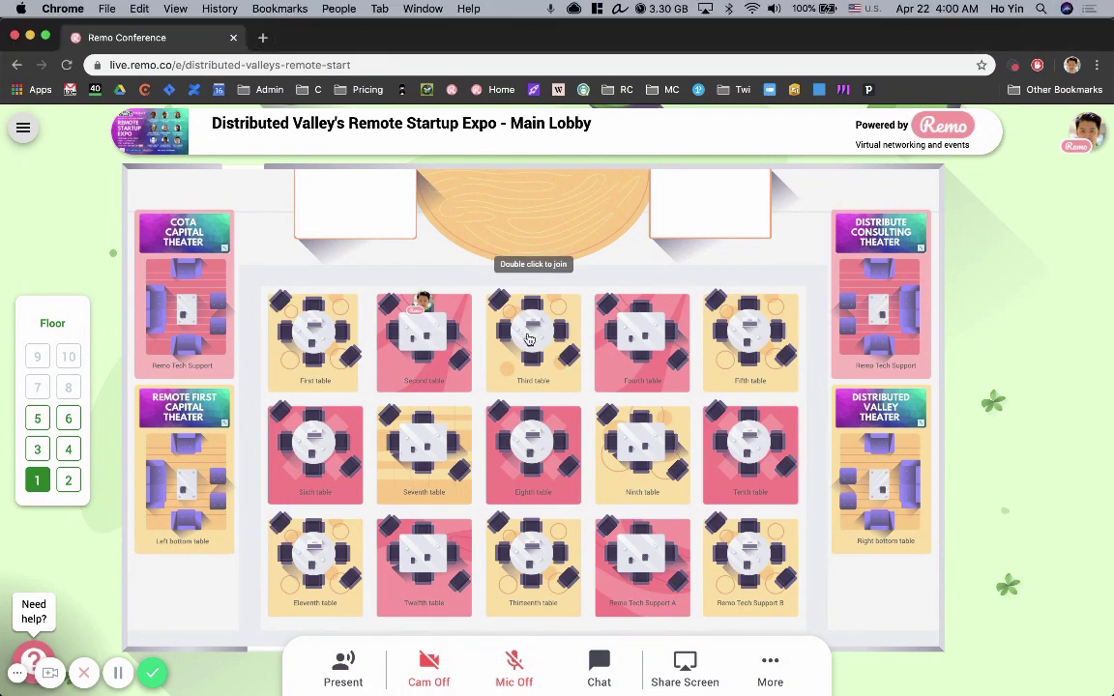
pyautogui.doubleClick(529, 334)
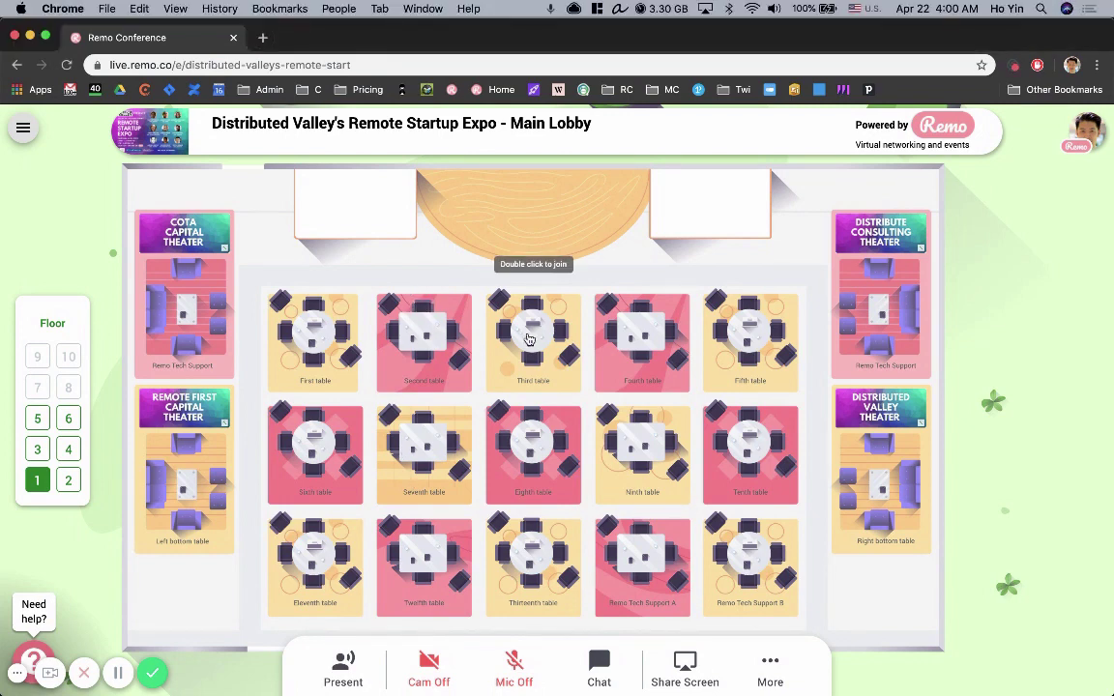
pyautogui.click(436, 670)
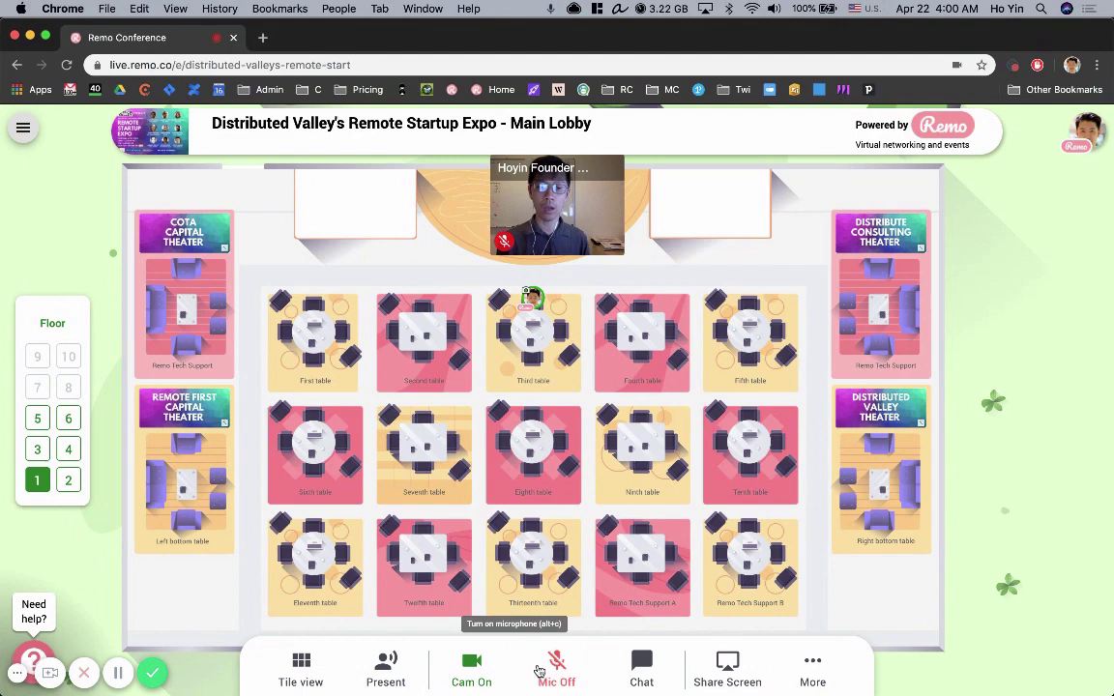
pyautogui.click(474, 672)
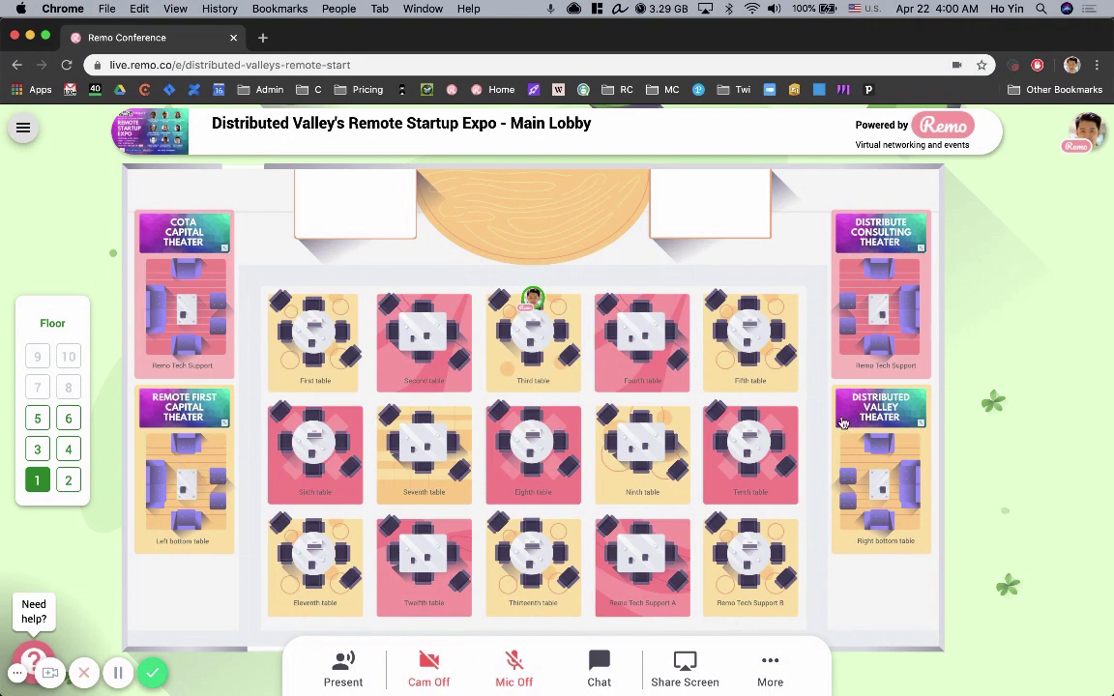
# - Zoom in on the Main Lobby floor map by scrolling up over it
pyautogui.scroll(1, 737, 260)
pyautogui.scroll(1, 737, 260)
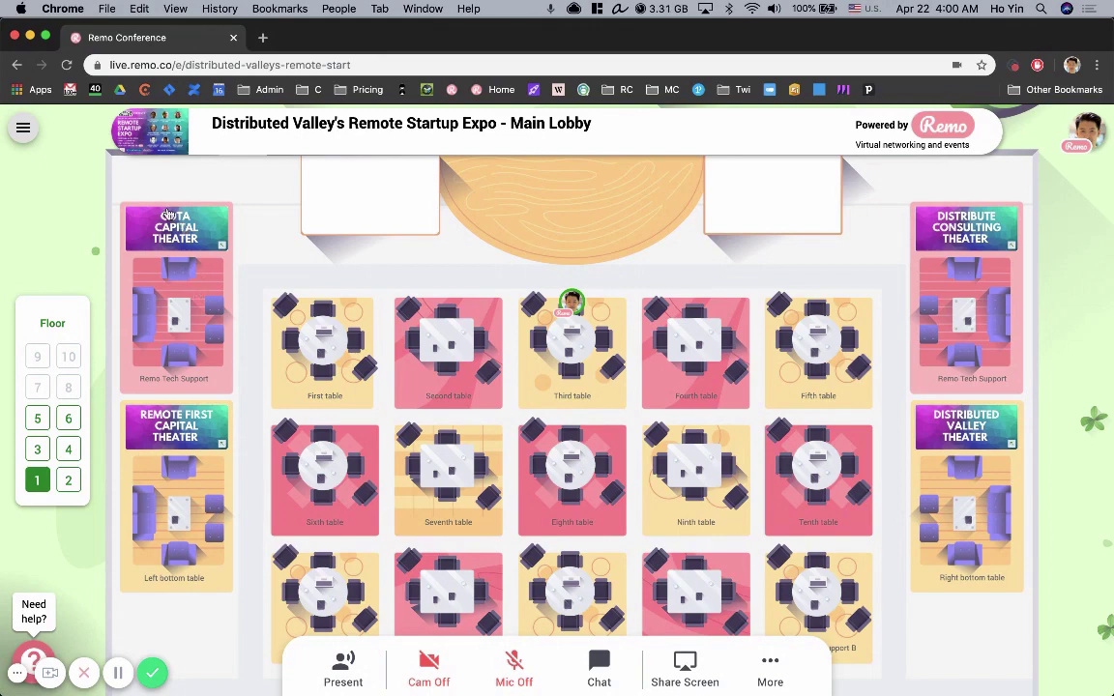
# - Enter the Cota Capital Theater from its banner on the lobby map
pyautogui.click(182, 229)
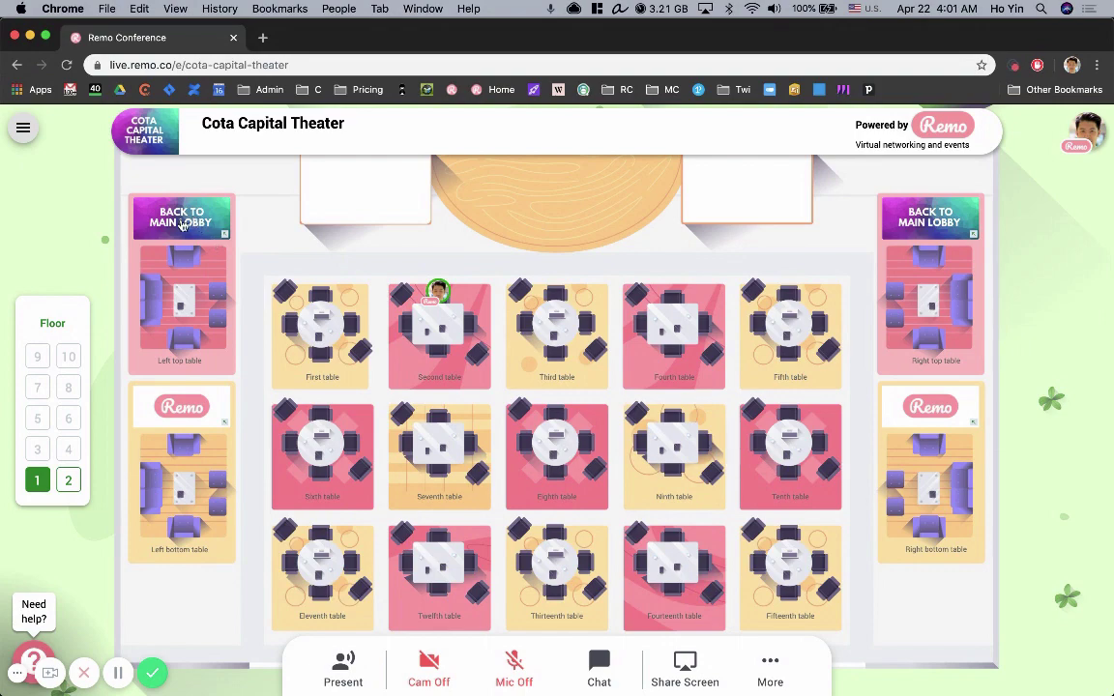
# - Go back to the Main Lobby from the Cota Capital Theater
pyautogui.click(191, 222)
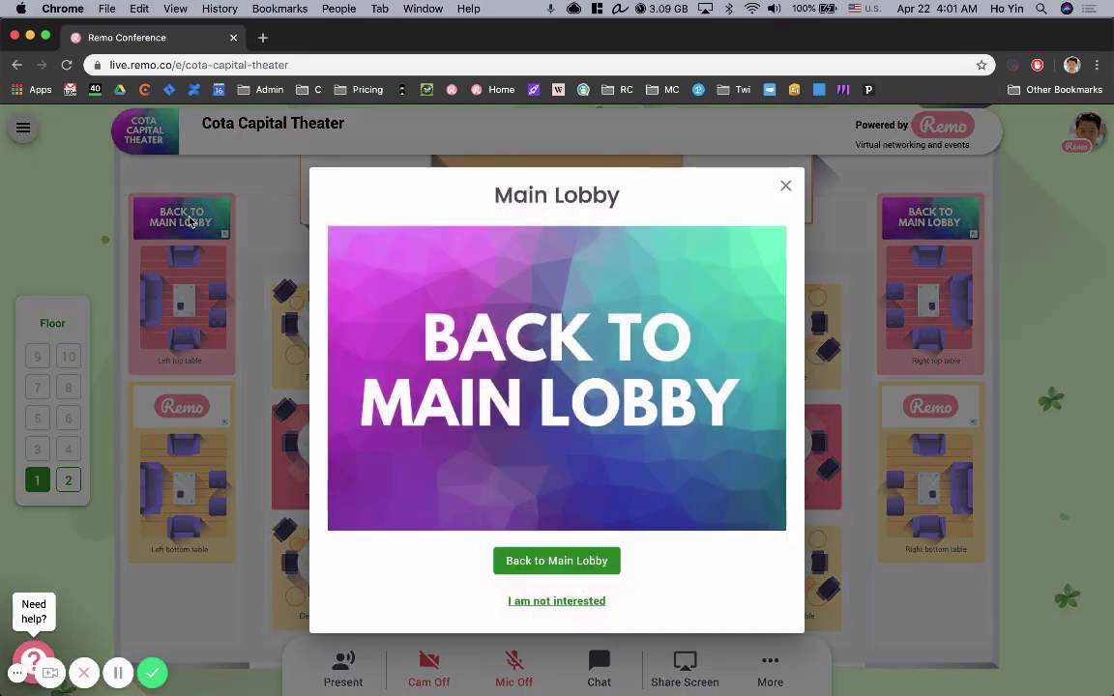
pyautogui.click(529, 562)
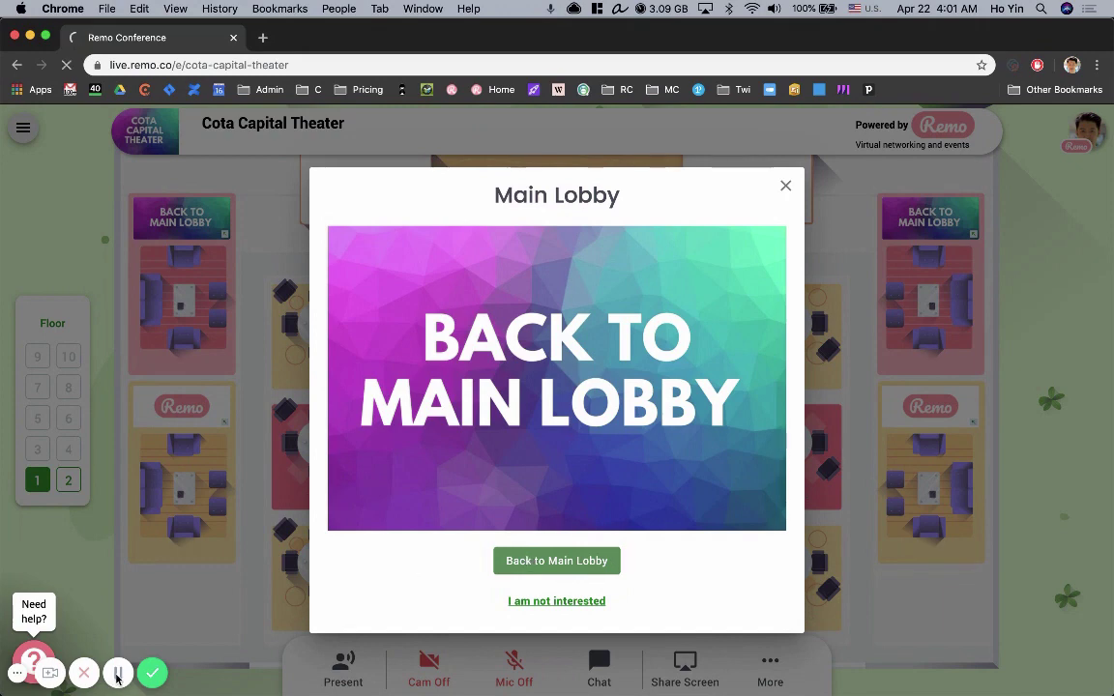